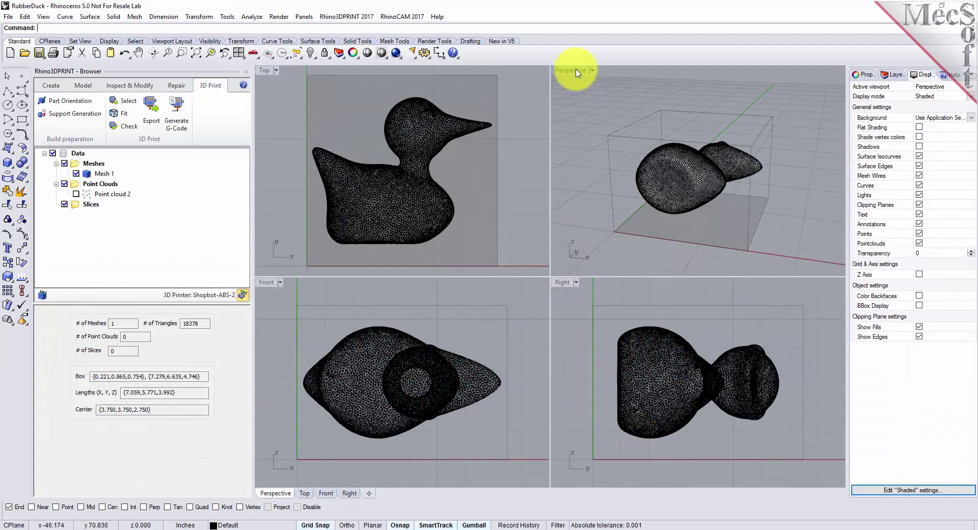
# Orbit the Perspective view around the duck and launch Support Generation.
pyautogui.doubleClick(577, 73)
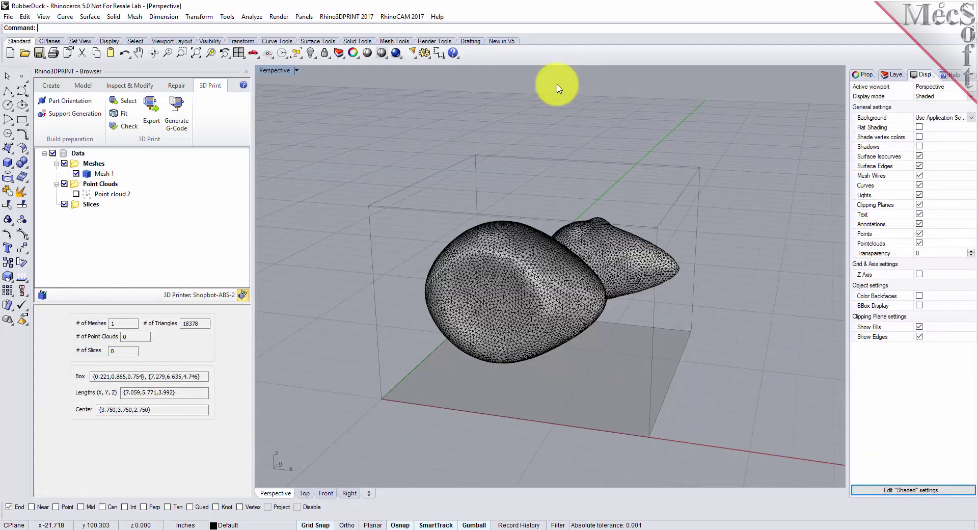
pyautogui.moveTo(572, 392)
pyautogui.mouseDown(button='right')
pyautogui.moveTo(466, 405)
pyautogui.moveTo(581, 403)
pyautogui.mouseUp(button='right')
pyautogui.moveTo(497, 442); pyautogui.dragTo(476, 419, button='right')
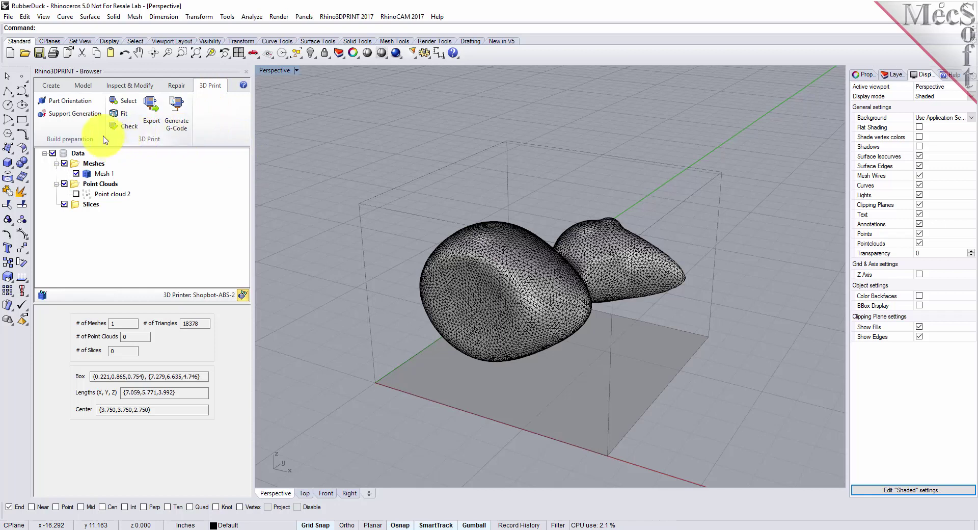
pyautogui.click(88, 117)
# Pick the duck mesh and enlarge the panel to show every support parameter.
pyautogui.click(519, 260)
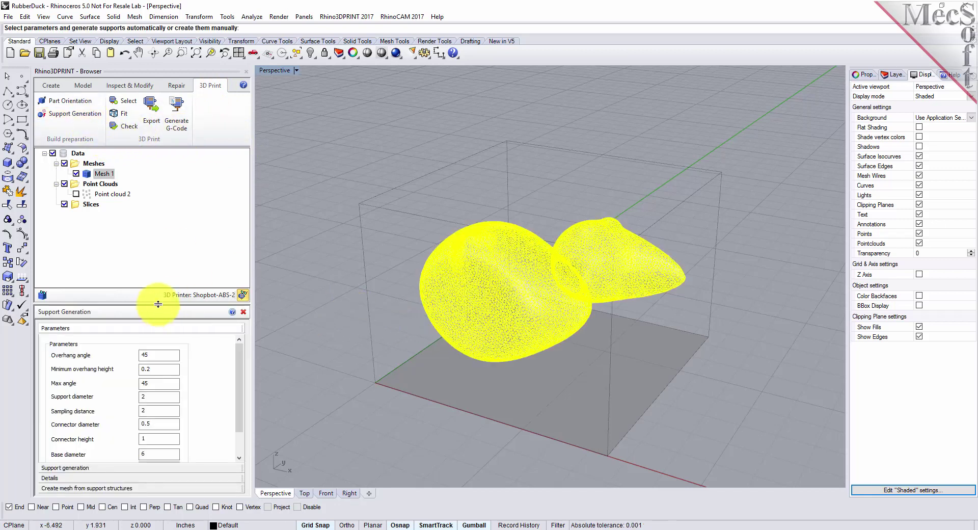
pyautogui.moveTo(163, 302); pyautogui.dragTo(163, 259)
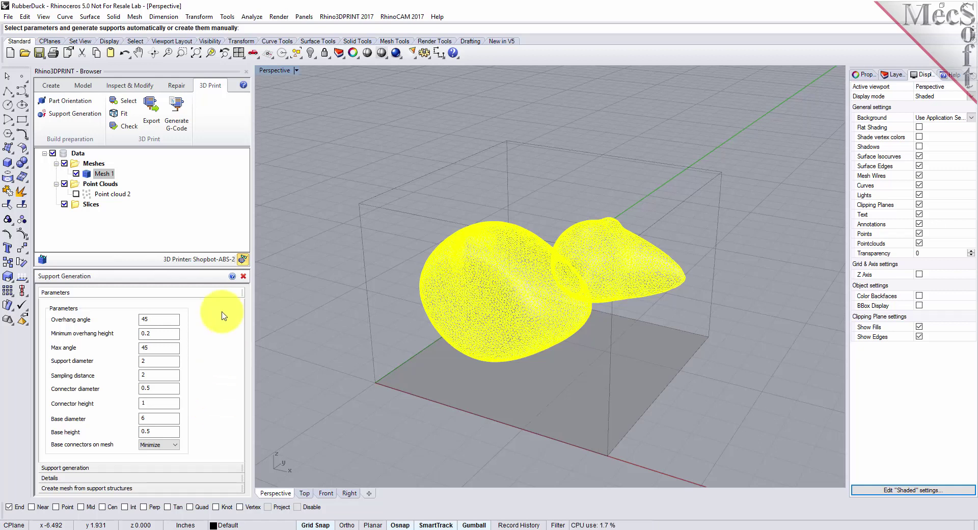
pyautogui.click(233, 276)
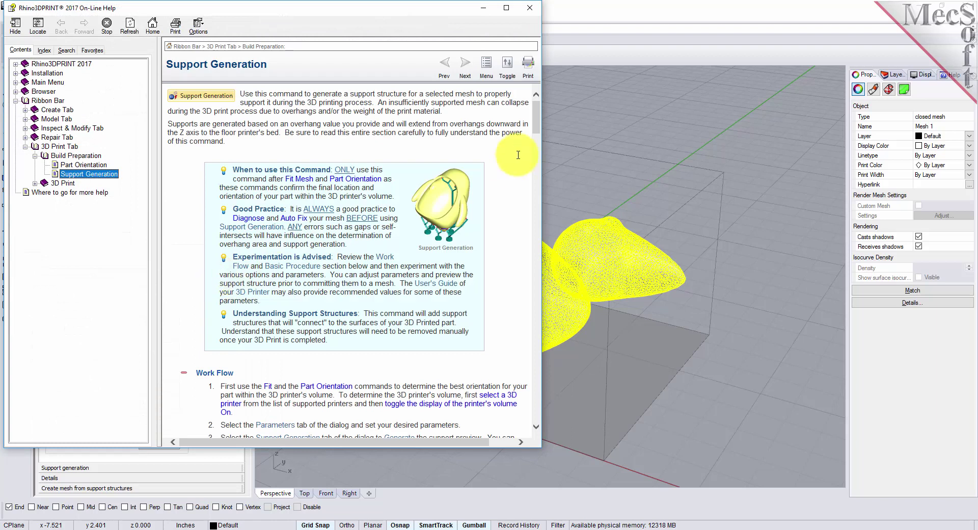
pyautogui.moveTo(535, 125); pyautogui.dragTo(529, 203)
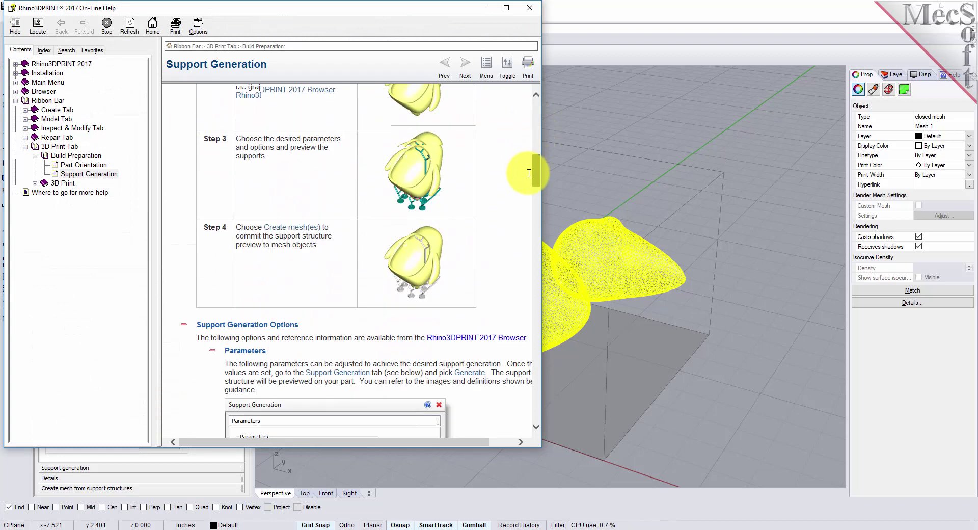
pyautogui.scroll(-3, 524, 203)
pyautogui.scroll(-3, 524, 204)
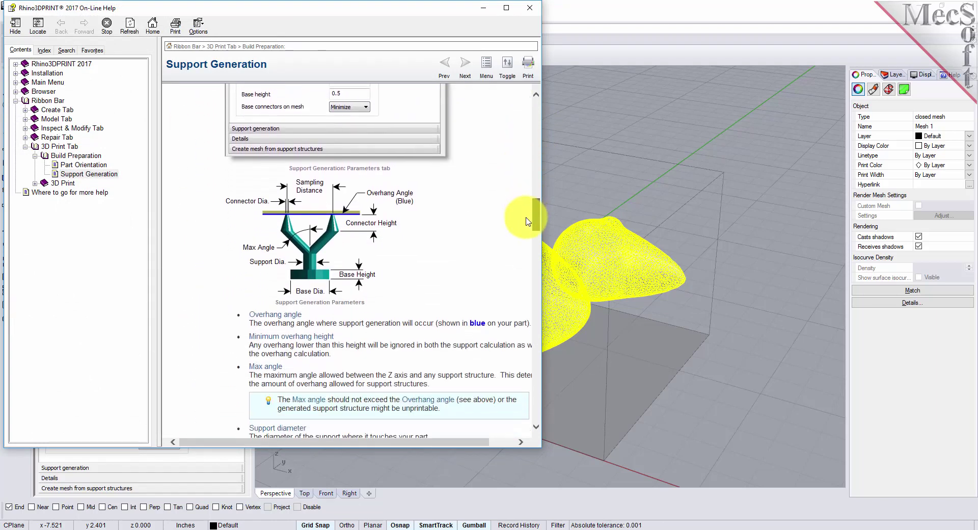
pyautogui.scroll(-3, 525, 204)
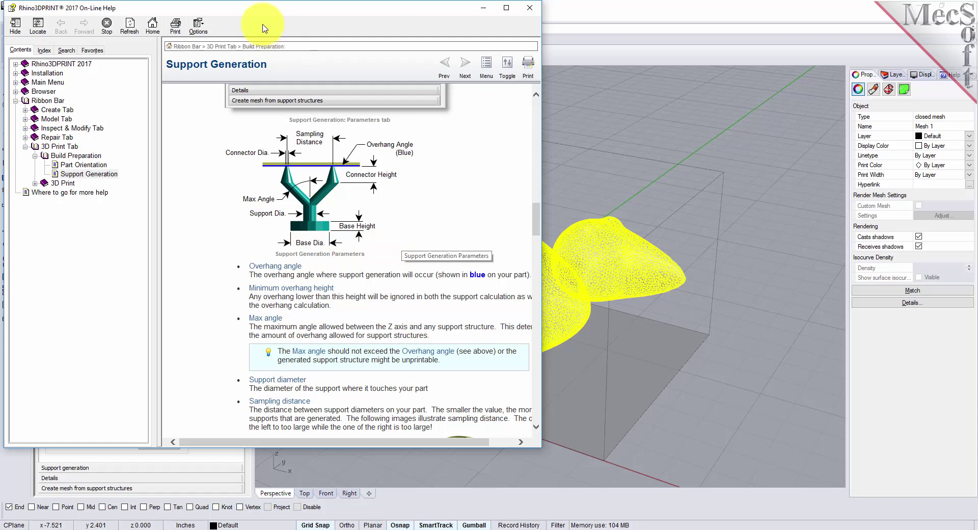
pyautogui.moveTo(250, 13); pyautogui.dragTo(466, 45)
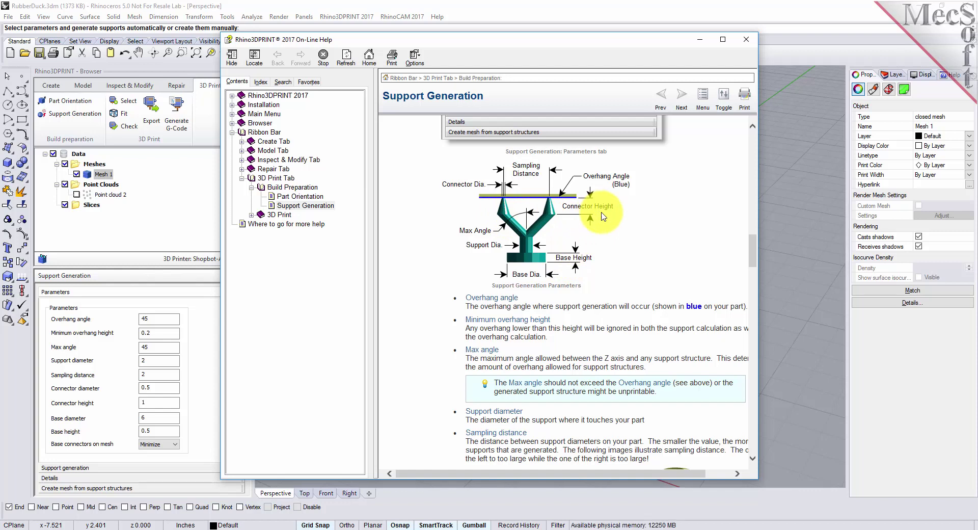
# Review the Overhang angle, Max angle and Support diameter values, then reopen the help page.
pyautogui.click(697, 40)
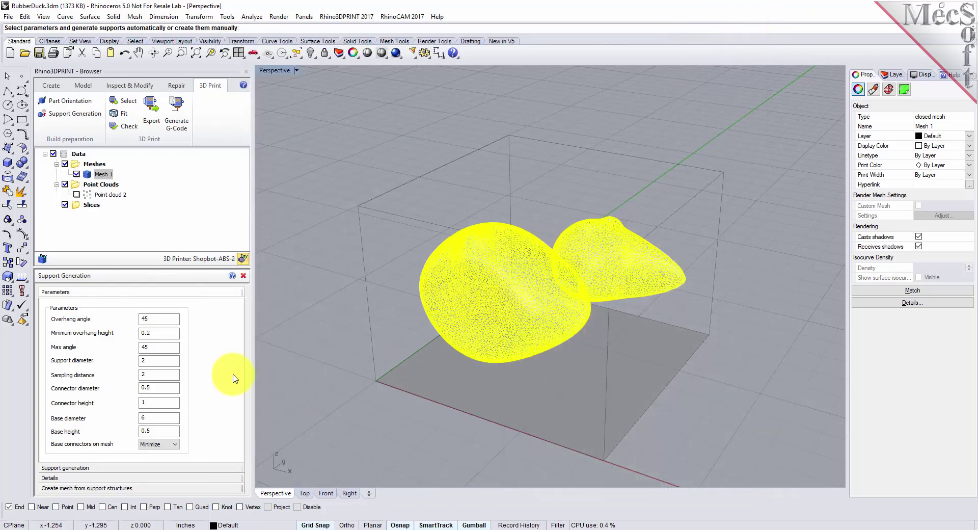
pyautogui.doubleClick(145, 319)
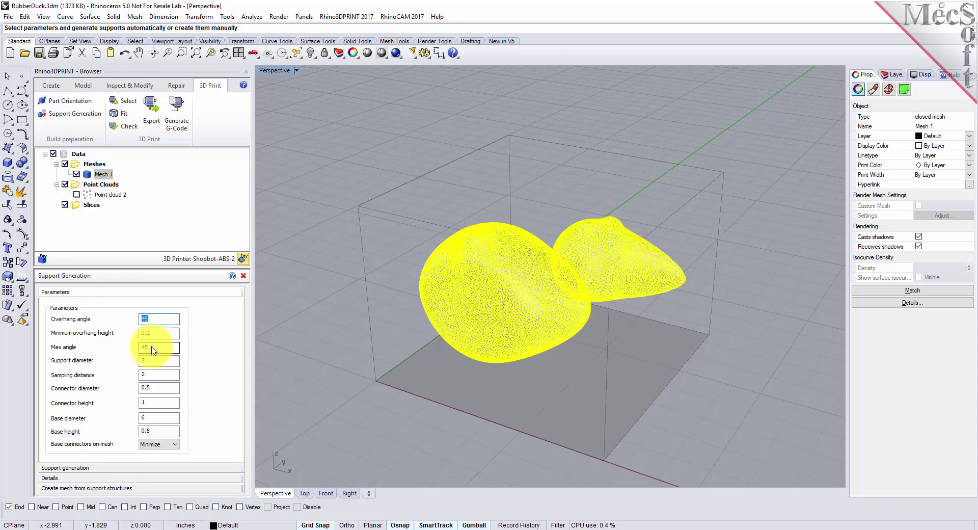
pyautogui.click(153, 351)
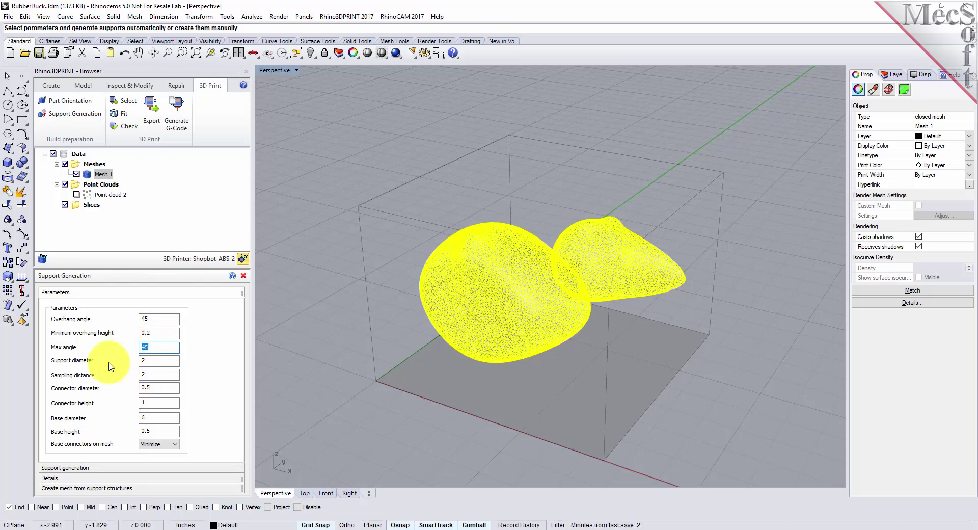
pyautogui.click(158, 362)
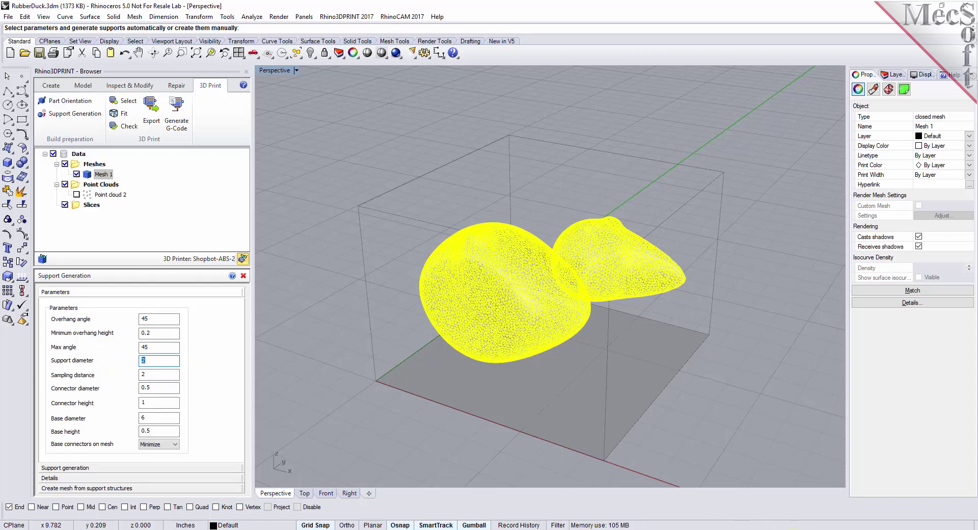
pyautogui.click(871, 510)
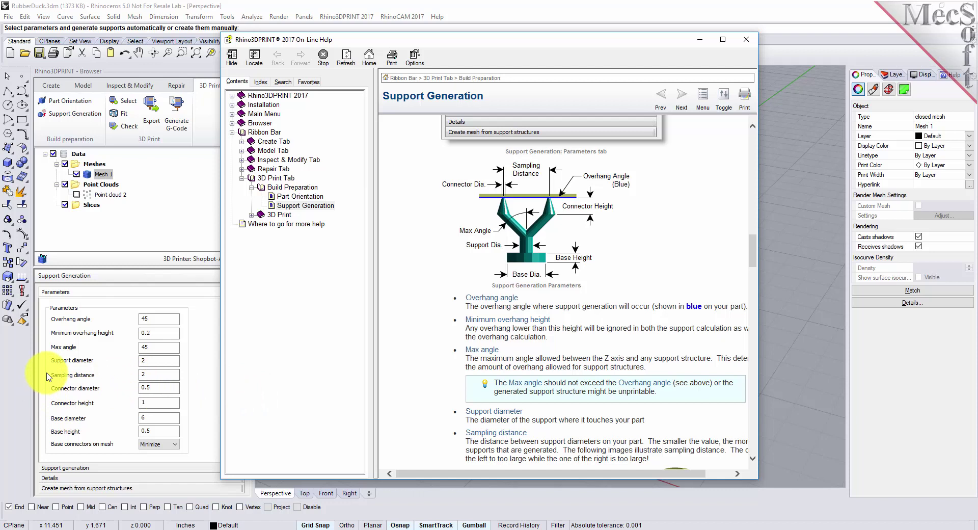
# Enter support diameter 0.2, sampling 0.25, connector 0.1 by 0.5, base diameter 0.375.
pyautogui.doubleClick(146, 360)
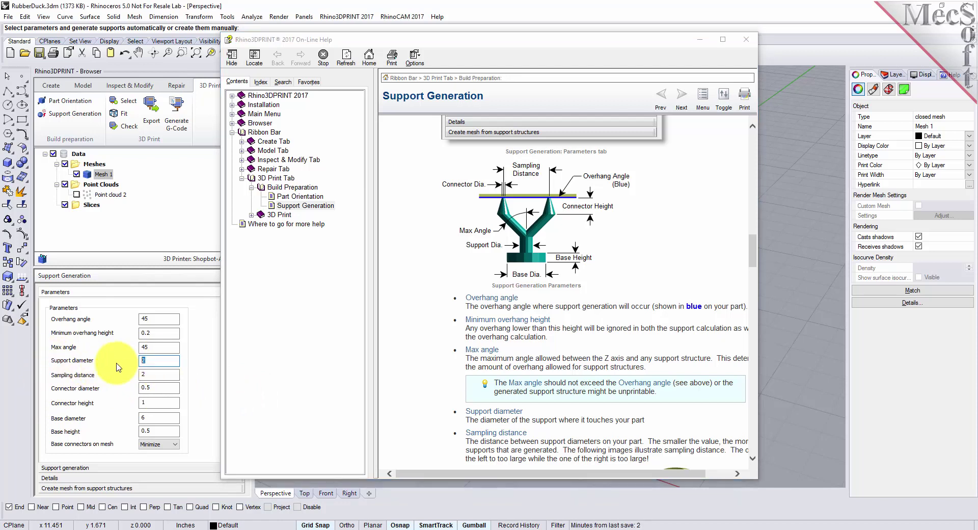
pyautogui.write('0.2')
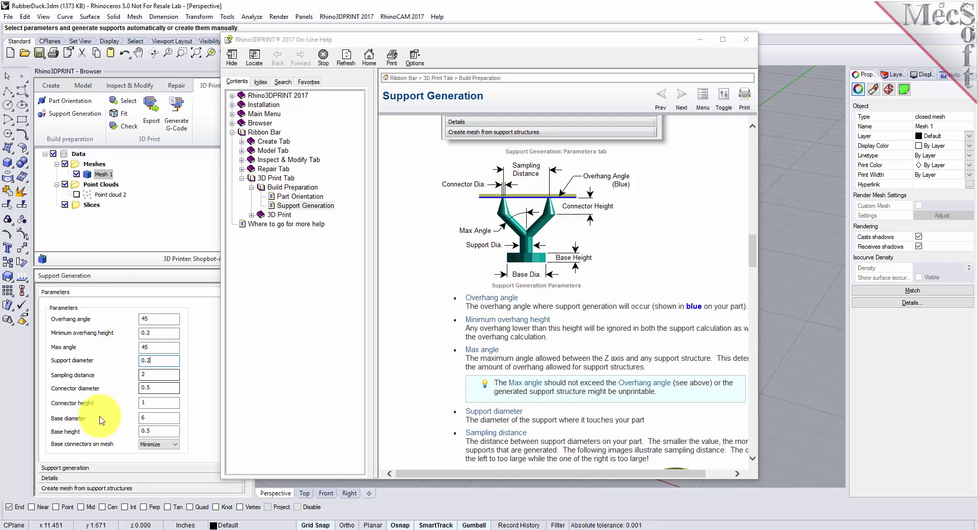
pyautogui.doubleClick(161, 376)
pyautogui.write('0.25')
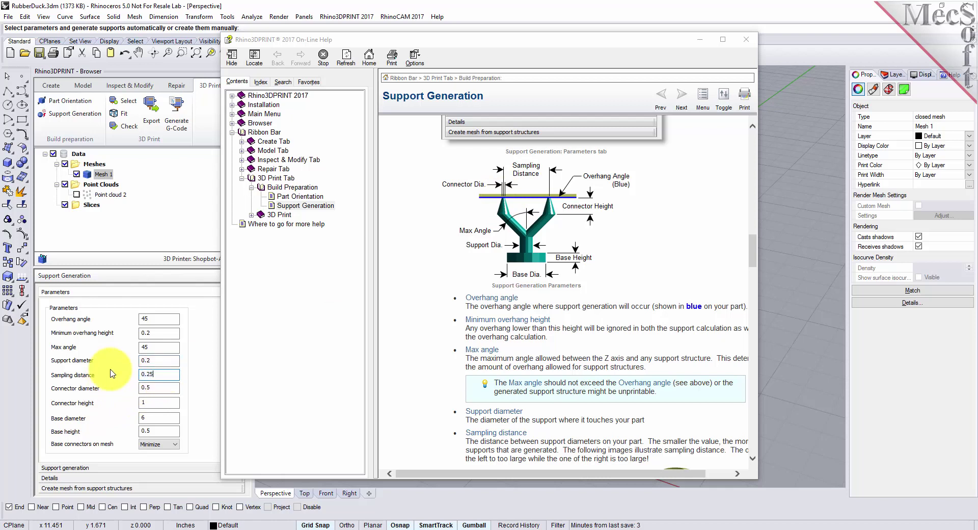
pyautogui.press('Tab')
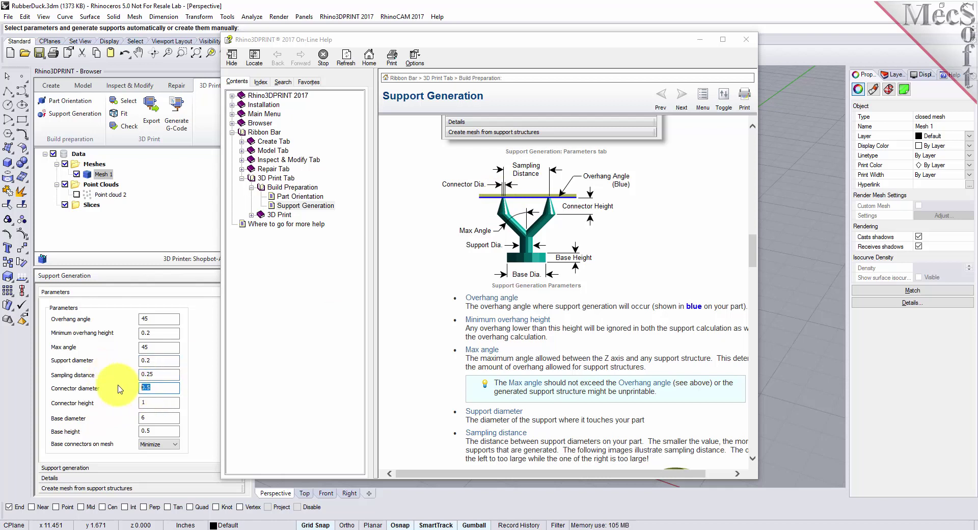
pyautogui.write('0.')
pyautogui.press('Tab')
pyautogui.write('0.5')
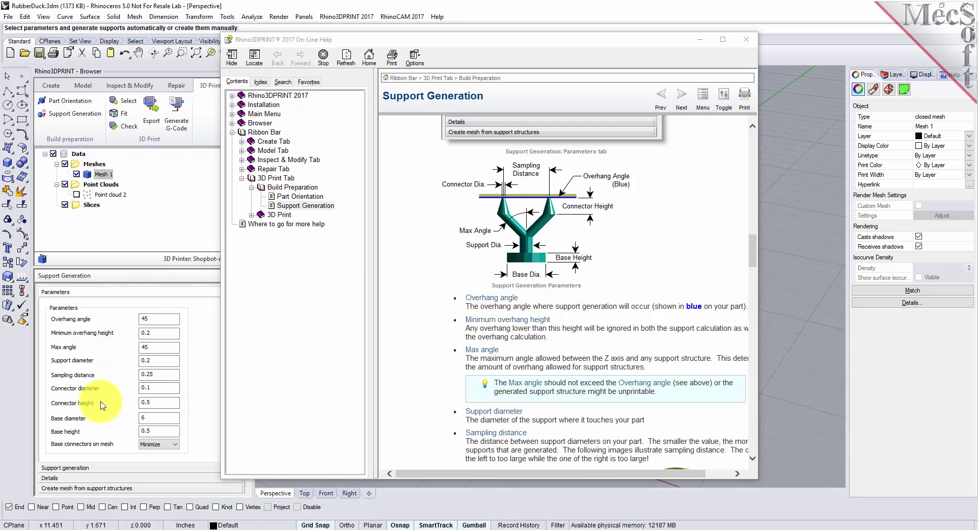
pyautogui.press('Tab')
pyautogui.write('0.')
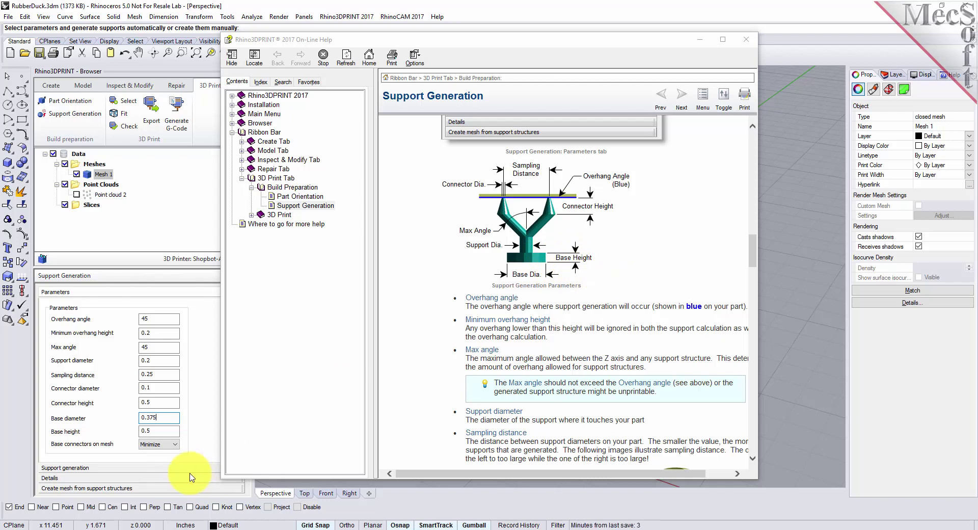
# Set base height to 0.1, keeping base connectors on mesh at Minimize.
pyautogui.click(158, 431)
pyautogui.write('0.1')
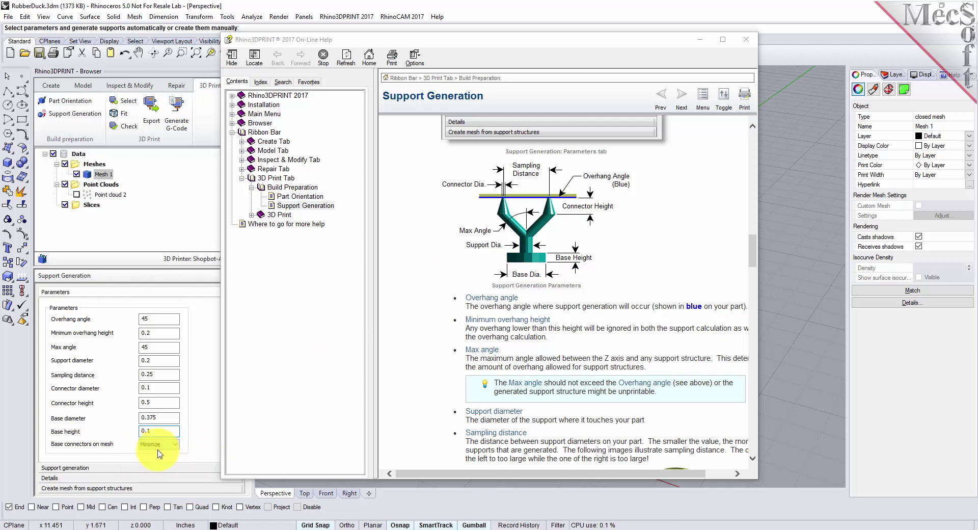
pyautogui.click(177, 448)
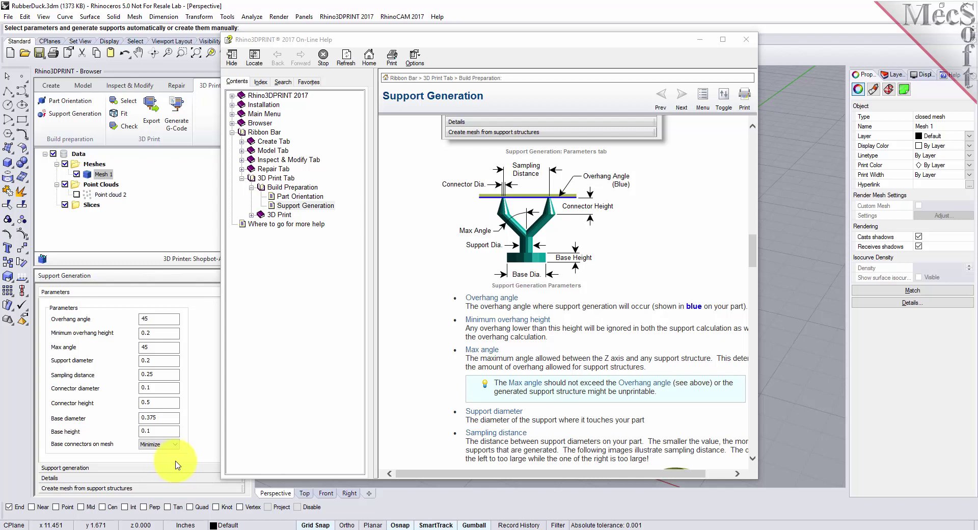
# Expand the automatic options with Tree supports chosen, then browse the help's Work Flow section.
pyautogui.click(700, 40)
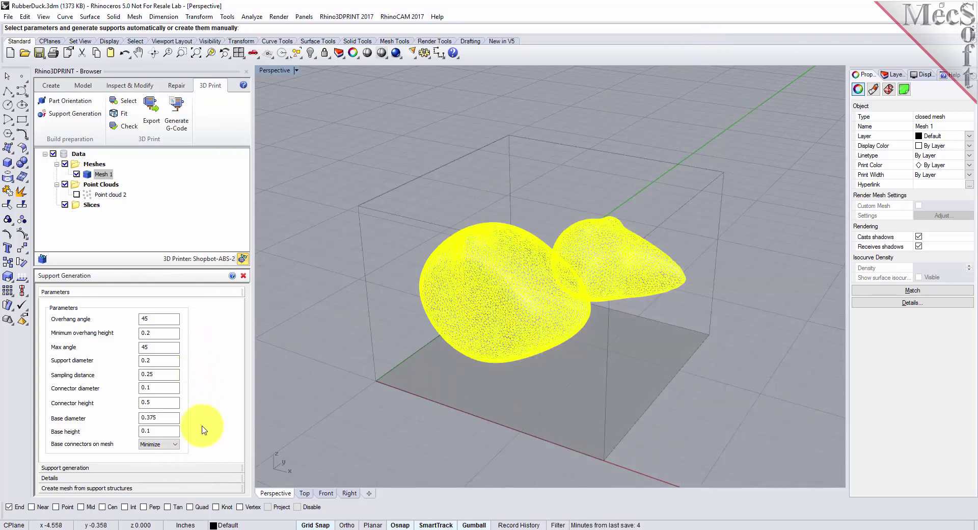
pyautogui.click(72, 469)
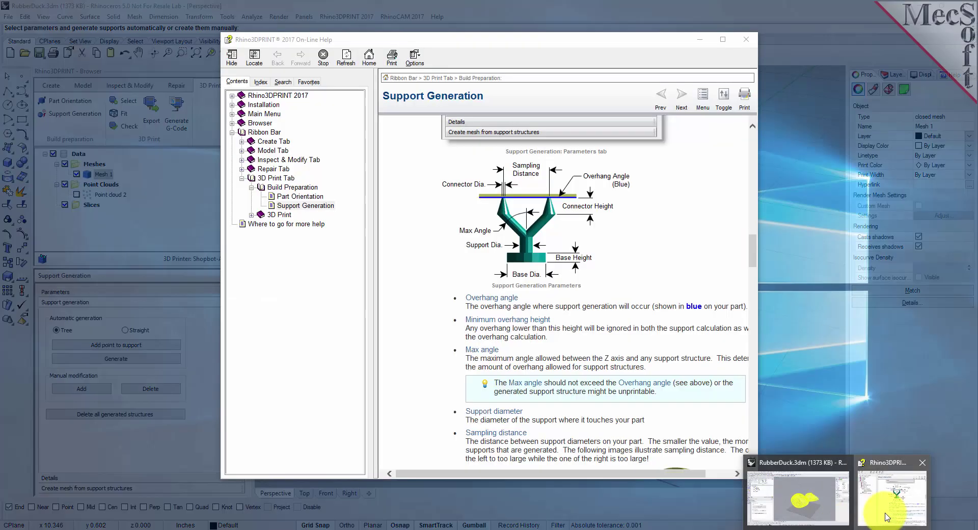
pyautogui.click(881, 518)
pyautogui.scroll(3, 565, 257)
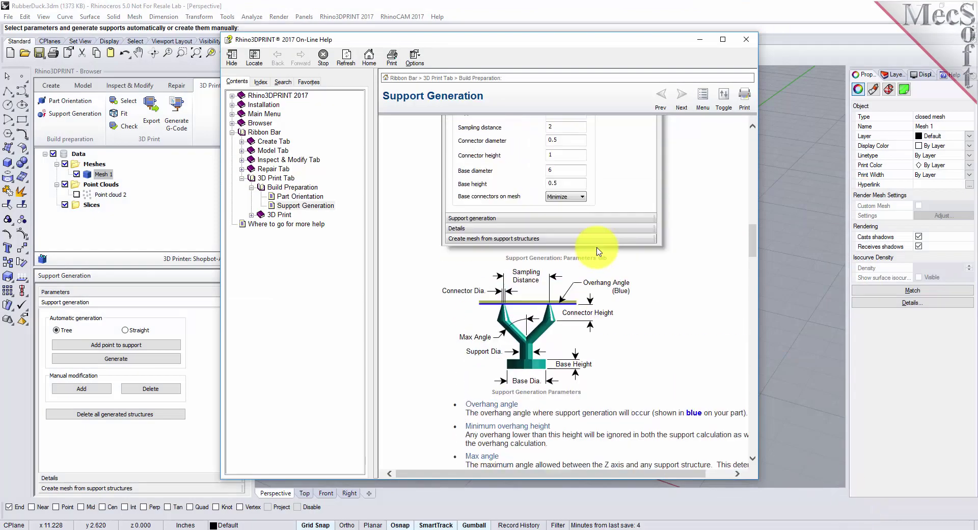
pyautogui.scroll(2, 596, 255)
pyautogui.scroll(5, 599, 253)
pyautogui.scroll(6, 611, 255)
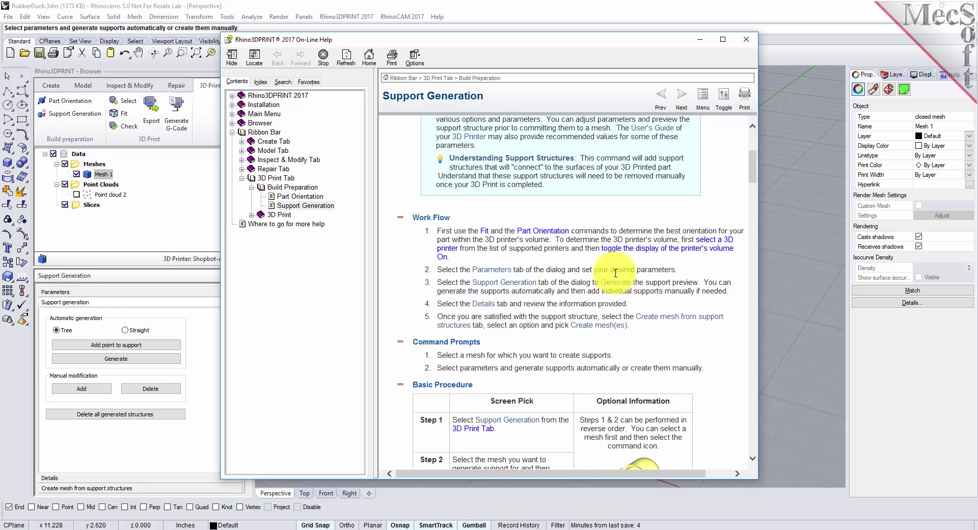
pyautogui.scroll(-1, 616, 273)
pyautogui.scroll(-3, 615, 273)
pyautogui.scroll(-5, 616, 275)
pyautogui.scroll(-3, 614, 277)
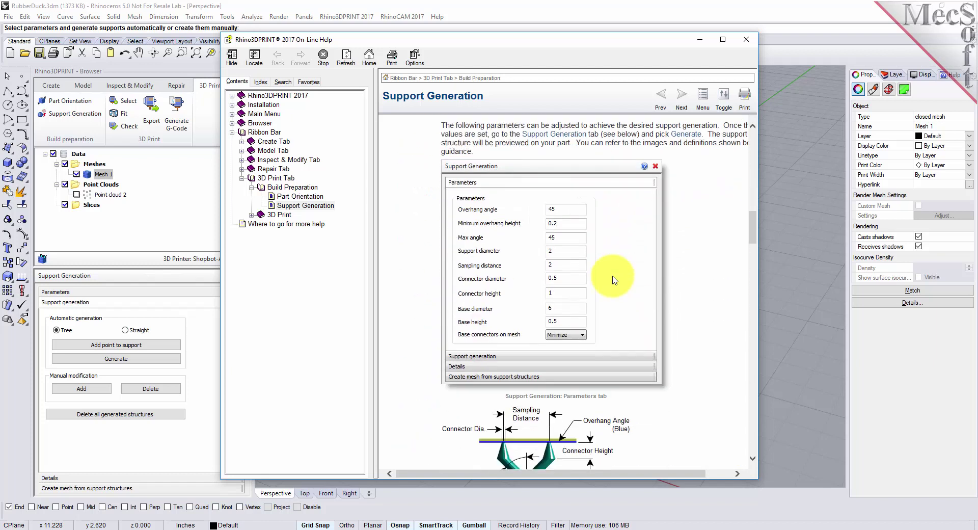
pyautogui.scroll(-4, 614, 280)
pyautogui.scroll(-2, 614, 280)
pyautogui.scroll(-4, 614, 279)
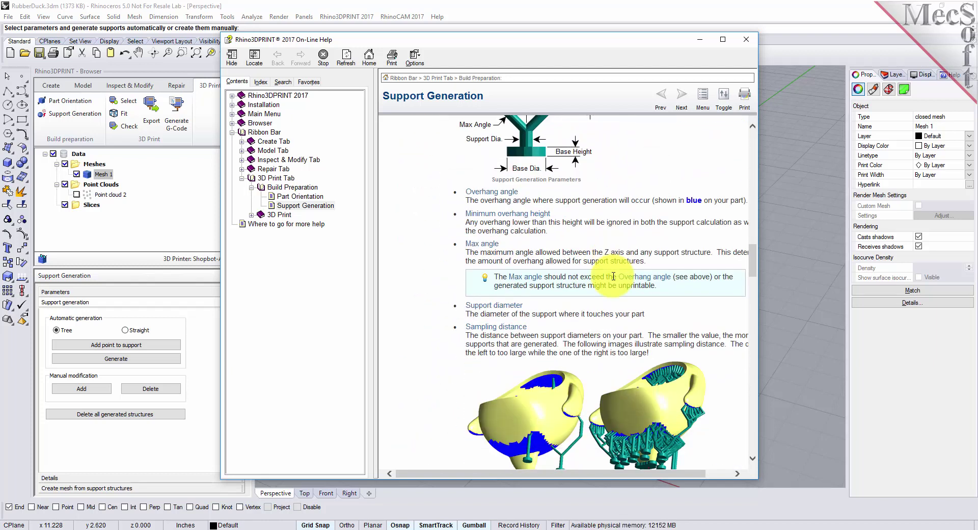
pyautogui.click(699, 39)
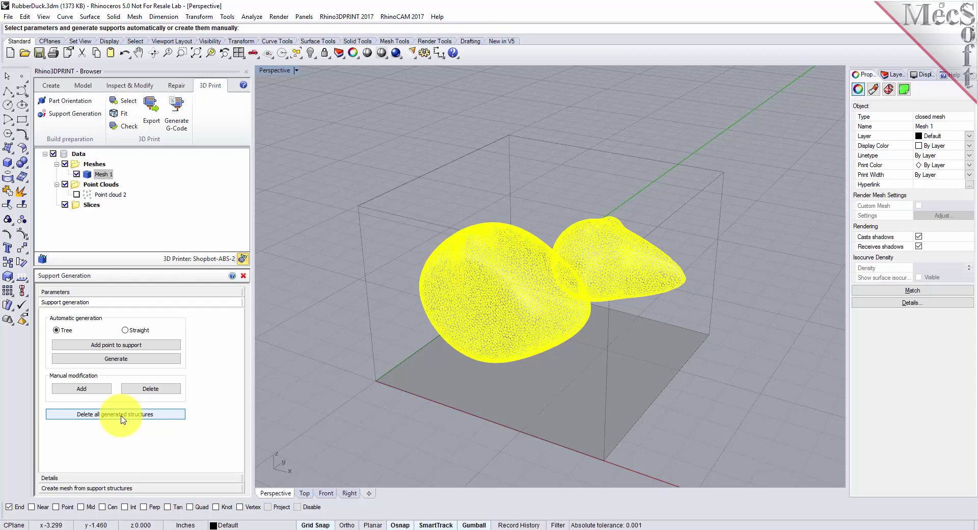
pyautogui.click(116, 359)
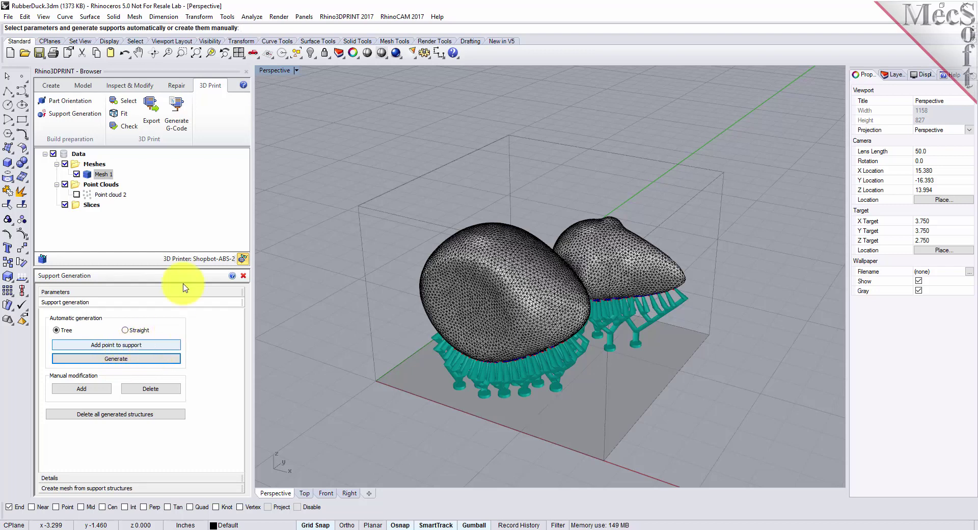
pyautogui.moveTo(483, 385)
pyautogui.mouseDown(button='right')
pyautogui.moveTo(540, 284)
pyautogui.moveTo(543, 385)
pyautogui.mouseUp(button='right')
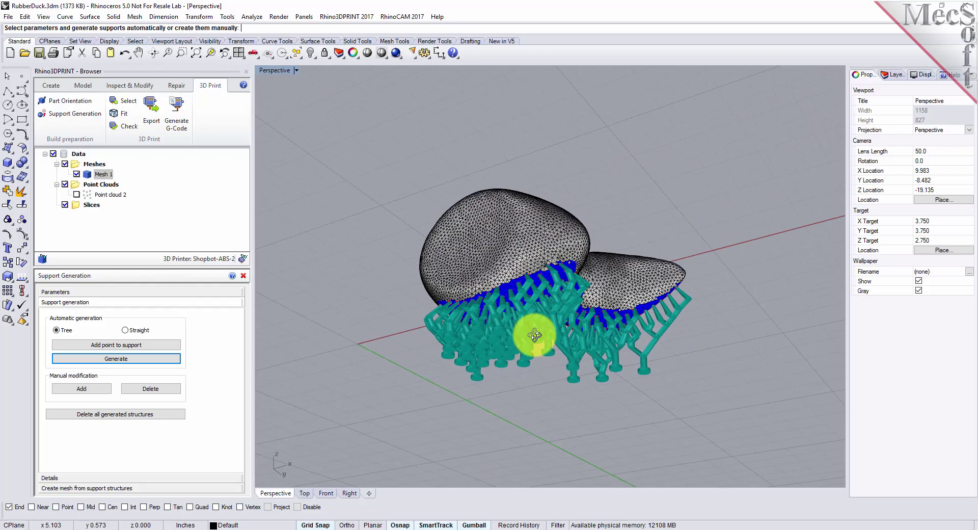
pyautogui.scroll(1, 552, 343)
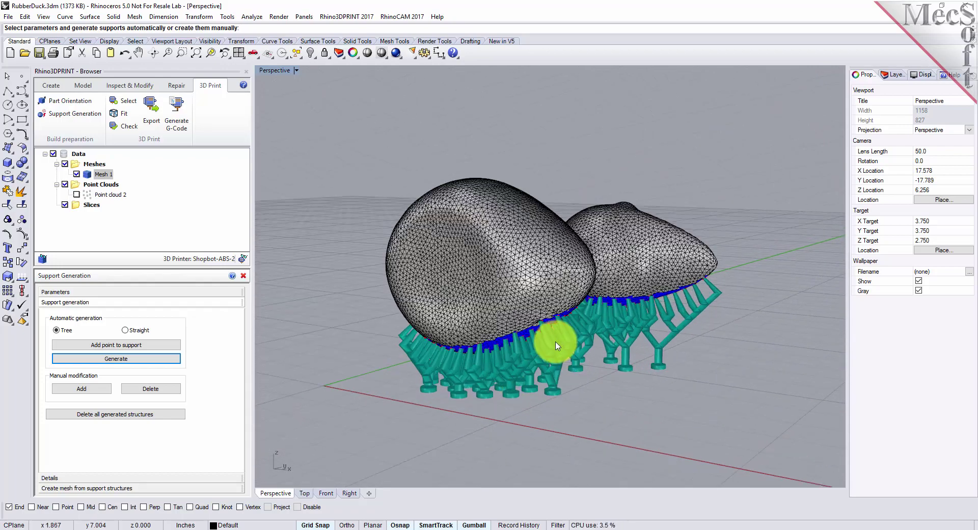
pyautogui.scroll(1, 548, 341)
pyautogui.scroll(2, 546, 345)
pyautogui.moveTo(546, 345)
pyautogui.mouseDown(button='right')
pyautogui.moveTo(491, 388)
pyautogui.moveTo(465, 323)
pyautogui.moveTo(443, 327)
pyautogui.moveTo(480, 285)
pyautogui.moveTo(526, 306)
pyautogui.moveTo(542, 348)
pyautogui.moveTo(560, 351)
pyautogui.moveTo(540, 334)
pyautogui.mouseUp(button='right')
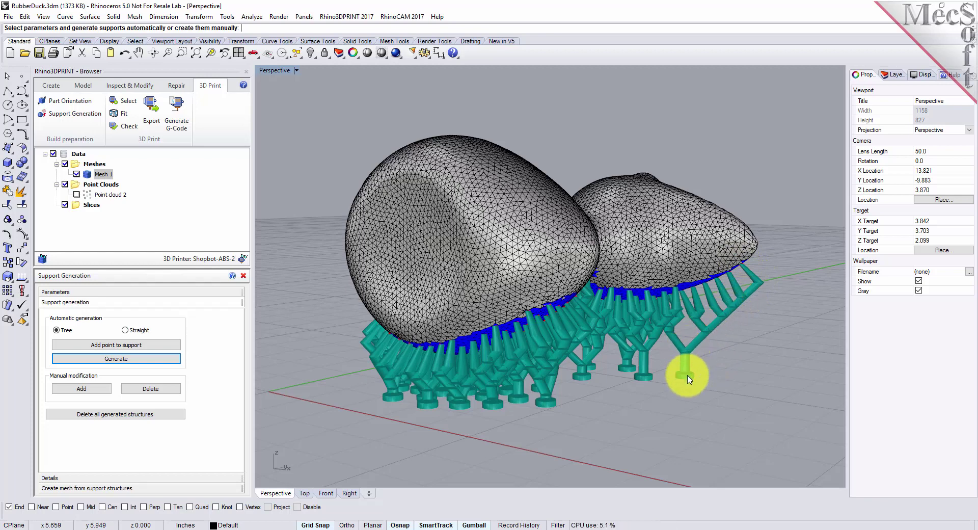
pyautogui.moveTo(626, 432)
pyautogui.mouseDown(button='right')
pyautogui.moveTo(615, 201)
pyautogui.moveTo(596, 286)
pyautogui.moveTo(633, 362)
pyautogui.moveTo(640, 465)
pyautogui.moveTo(601, 430)
pyautogui.mouseUp(button='right')
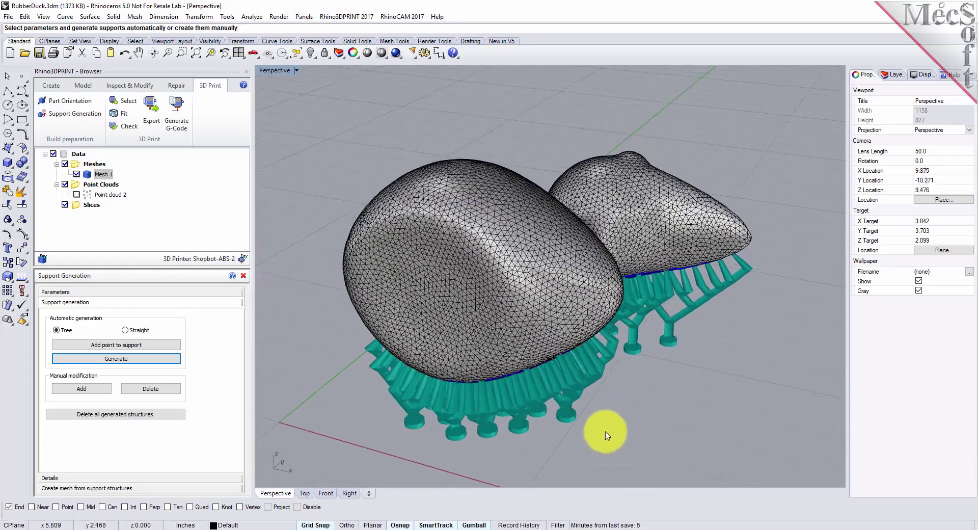
# Show the printer build volume and generate straight column supports under the duck.
pyautogui.click(243, 260)
pyautogui.scroll(-3, 526, 280)
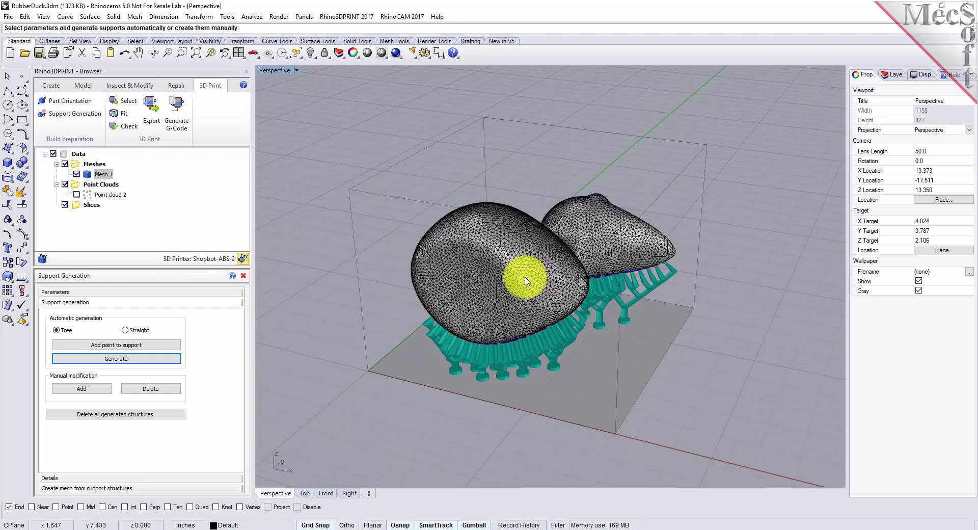
pyautogui.scroll(2, 526, 280)
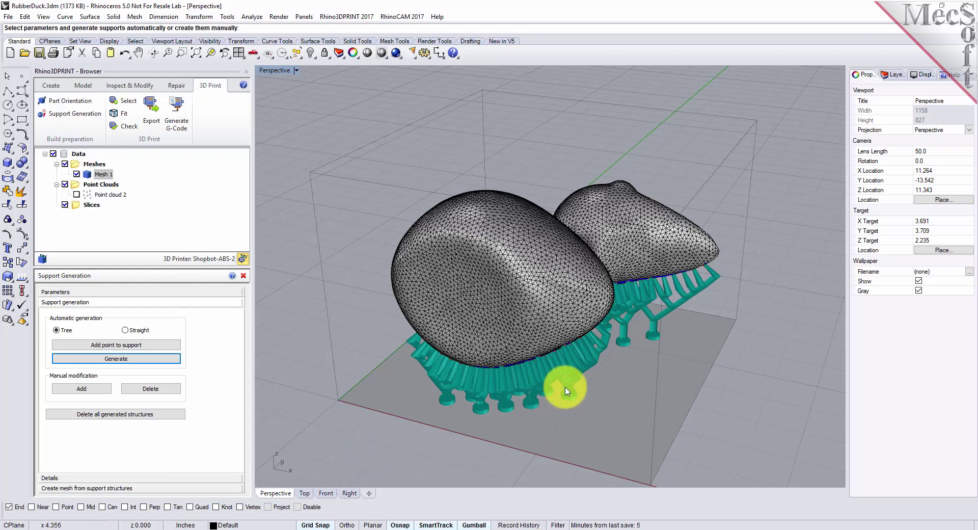
pyautogui.click(125, 330)
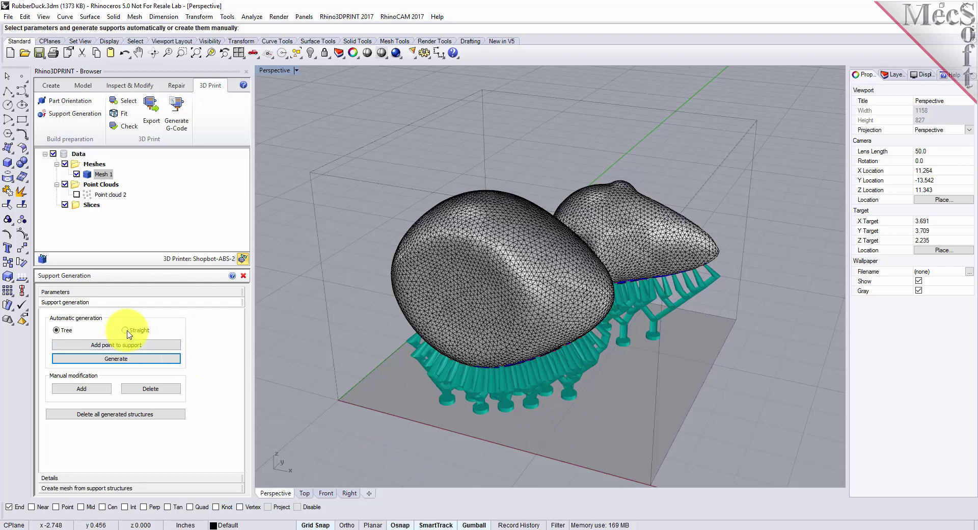
pyautogui.click(127, 359)
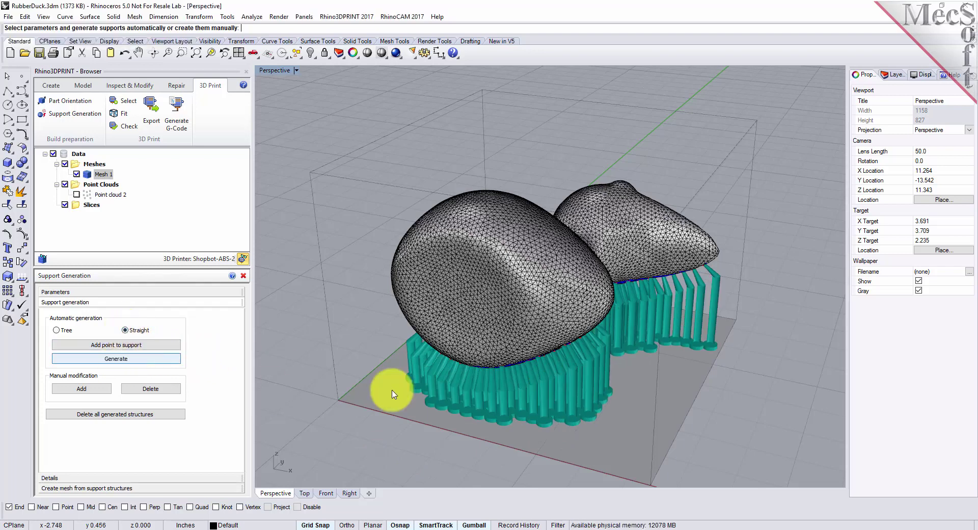
pyautogui.moveTo(619, 458)
pyautogui.mouseDown(button='right')
pyautogui.moveTo(484, 400)
pyautogui.moveTo(458, 400)
pyautogui.moveTo(509, 399)
pyautogui.moveTo(572, 277)
pyautogui.moveTo(572, 419)
pyautogui.moveTo(609, 443)
pyautogui.mouseUp(button='right')
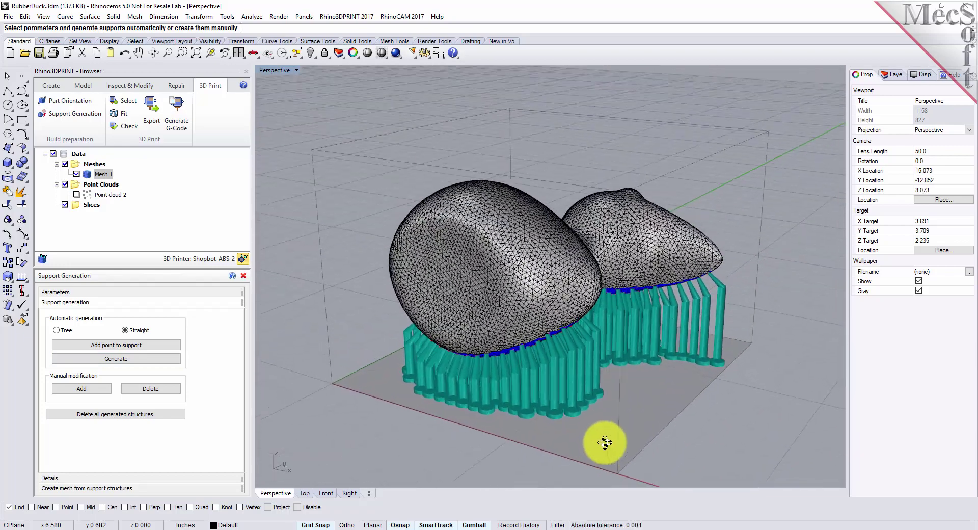
# Switch back to Tree style and regenerate the tree supports, viewing them from below.
pyautogui.click(58, 330)
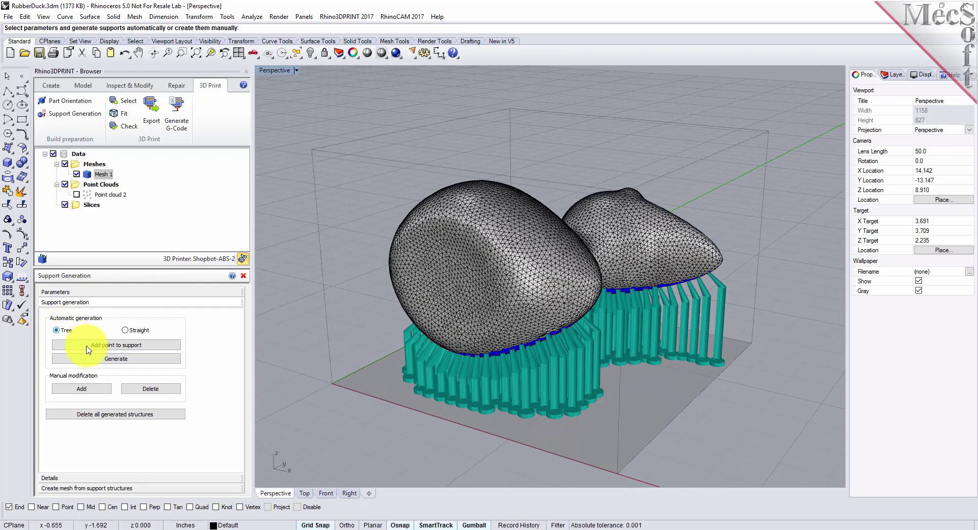
pyautogui.click(158, 359)
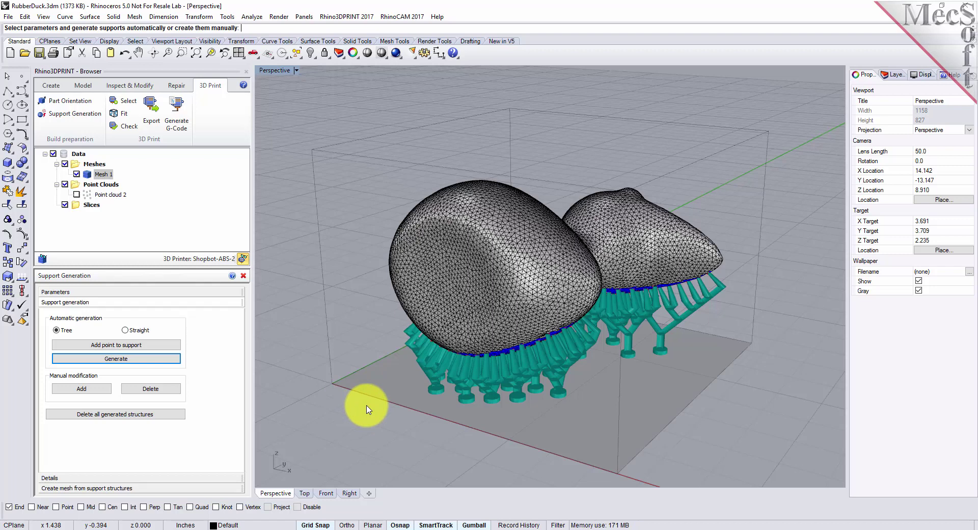
pyautogui.moveTo(466, 421)
pyautogui.mouseDown(button='right')
pyautogui.moveTo(578, 322)
pyautogui.moveTo(570, 446)
pyautogui.moveTo(415, 430)
pyautogui.mouseUp(button='right')
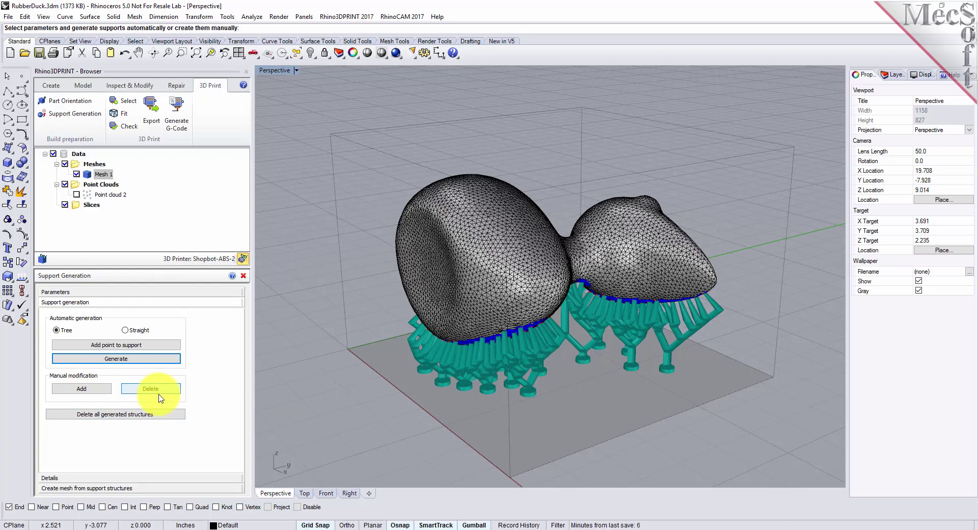
# Inspect the supports' Volume and Length details and reveal the create-mesh options.
pyautogui.click(73, 485)
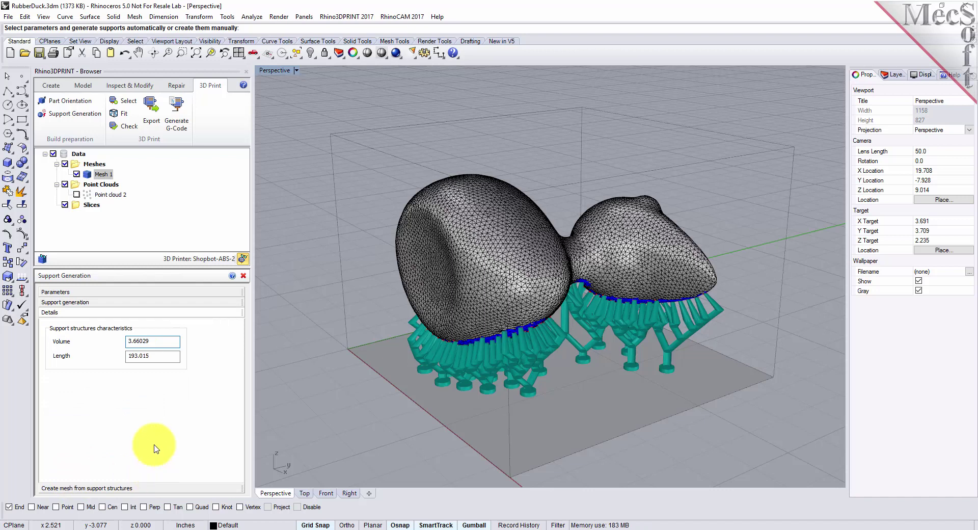
pyautogui.doubleClick(156, 342)
pyautogui.doubleClick(144, 355)
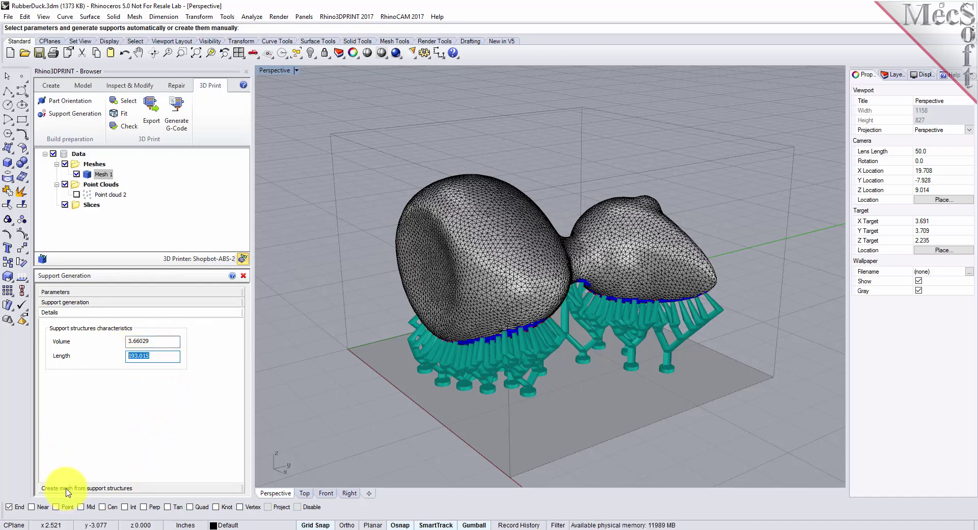
pyautogui.click(68, 489)
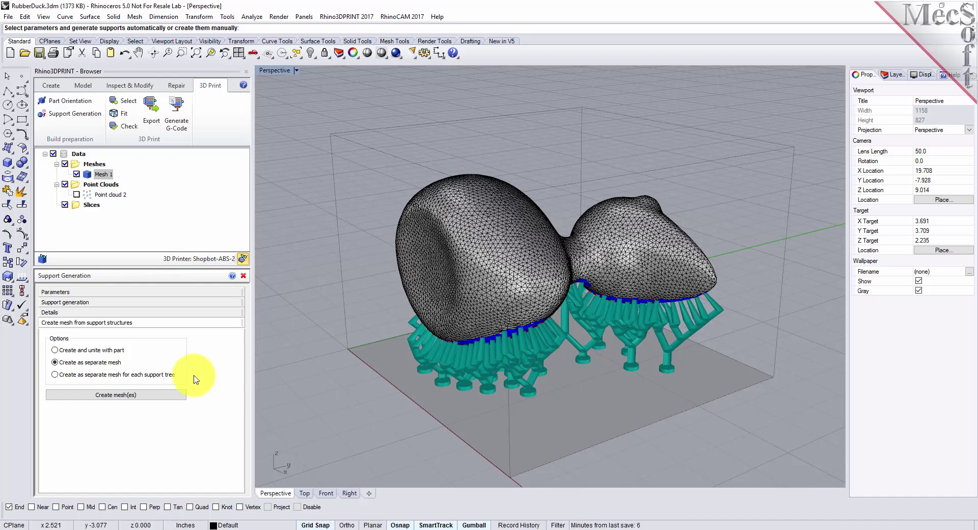
# Create the supports as separate Mesh 0, then check it against the duck's Mesh 1.
pyautogui.click(123, 397)
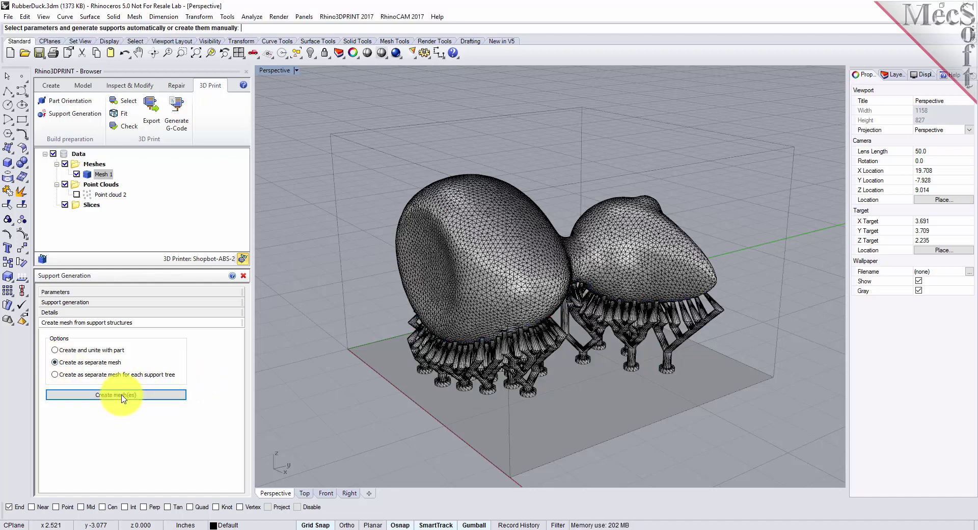
pyautogui.moveTo(546, 414)
pyautogui.mouseDown(button='right')
pyautogui.moveTo(497, 273)
pyautogui.moveTo(504, 332)
pyautogui.moveTo(629, 384)
pyautogui.mouseUp(button='right')
pyautogui.scroll(2, 544, 346)
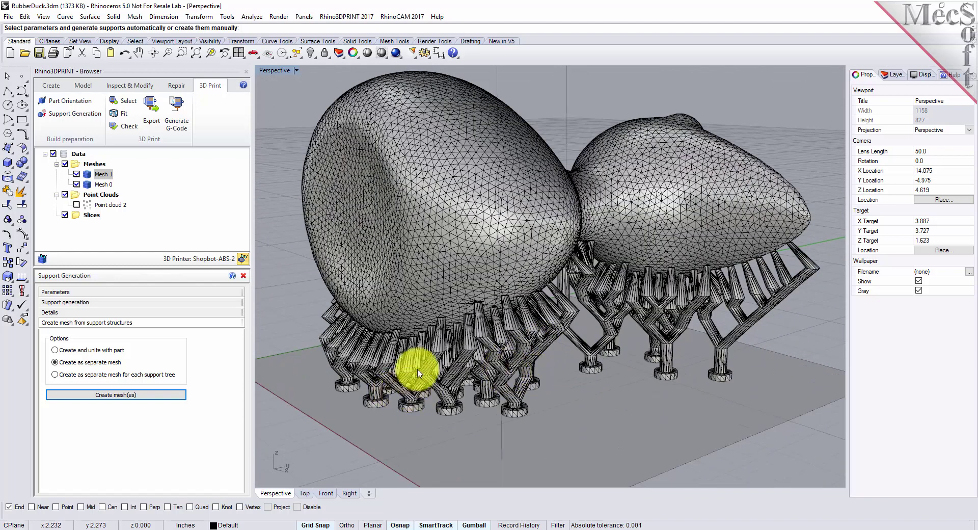
pyautogui.click(89, 185)
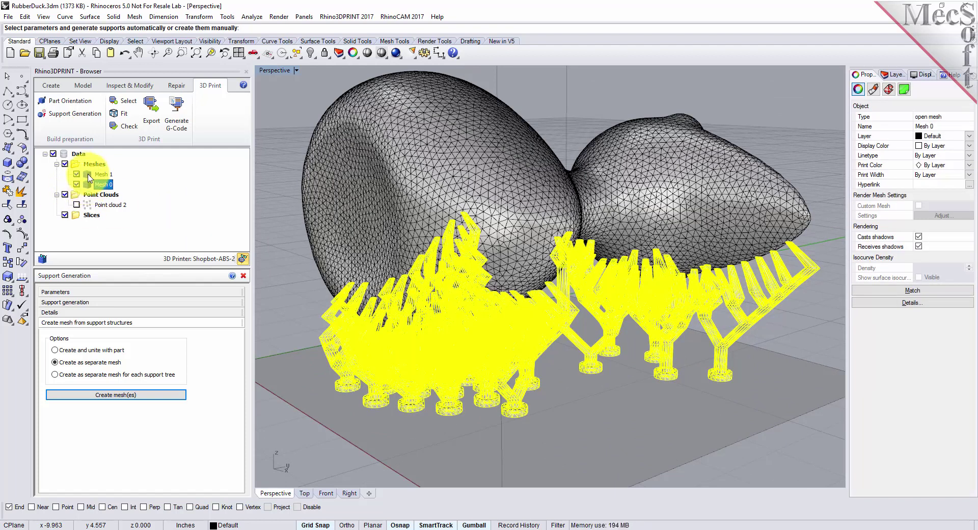
pyautogui.click(89, 175)
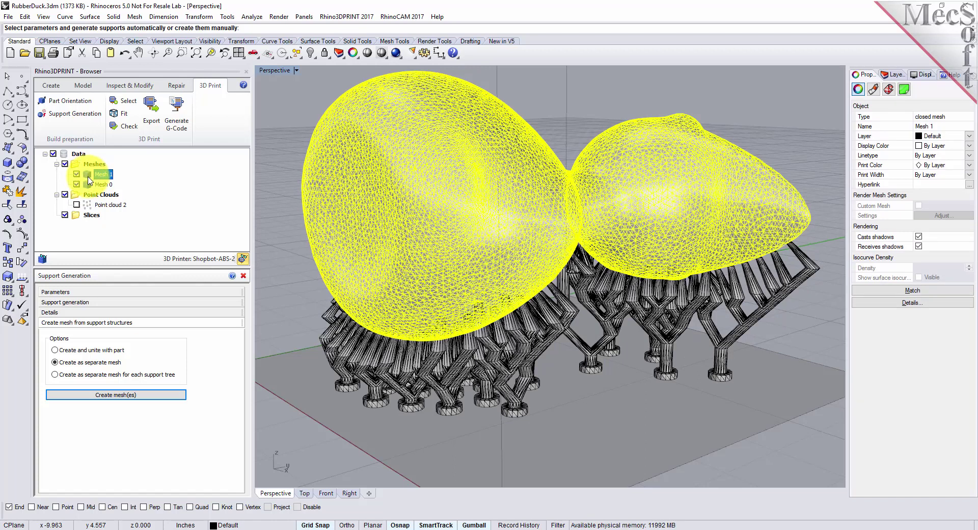
pyautogui.click(267, 247)
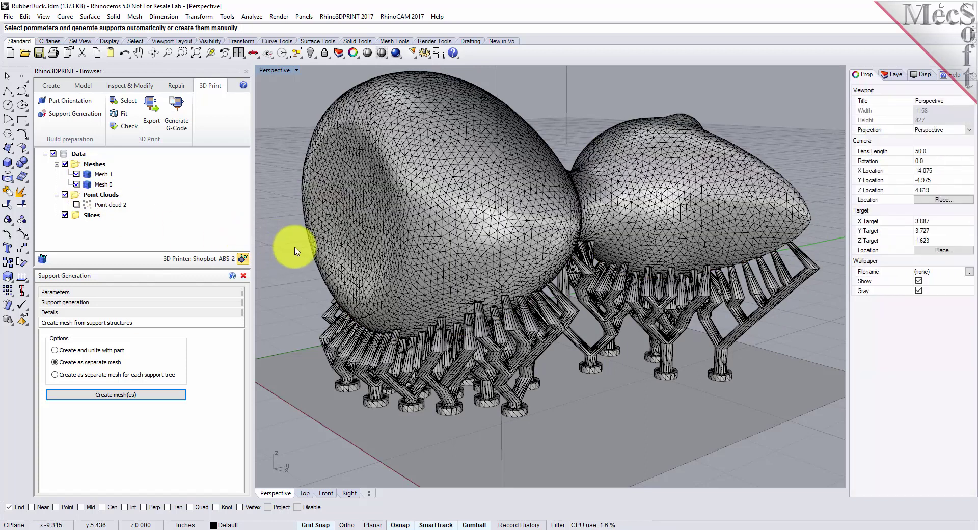
# Close Support Generation, zoom to extents, and widen the list showing 2 meshes, 48,930 triangles.
pyautogui.click(243, 277)
pyautogui.moveTo(489, 354)
pyautogui.mouseDown(button='right')
pyautogui.moveTo(558, 356)
pyautogui.moveTo(504, 356)
pyautogui.mouseUp(button='right')
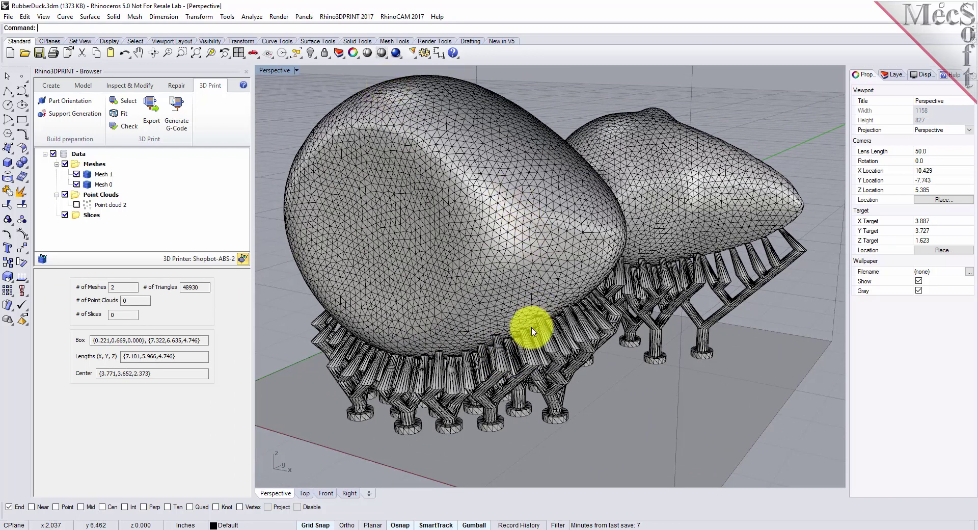
pyautogui.scroll(2, 532, 330)
pyautogui.scroll(-4, 533, 327)
pyautogui.scroll(-2, 534, 325)
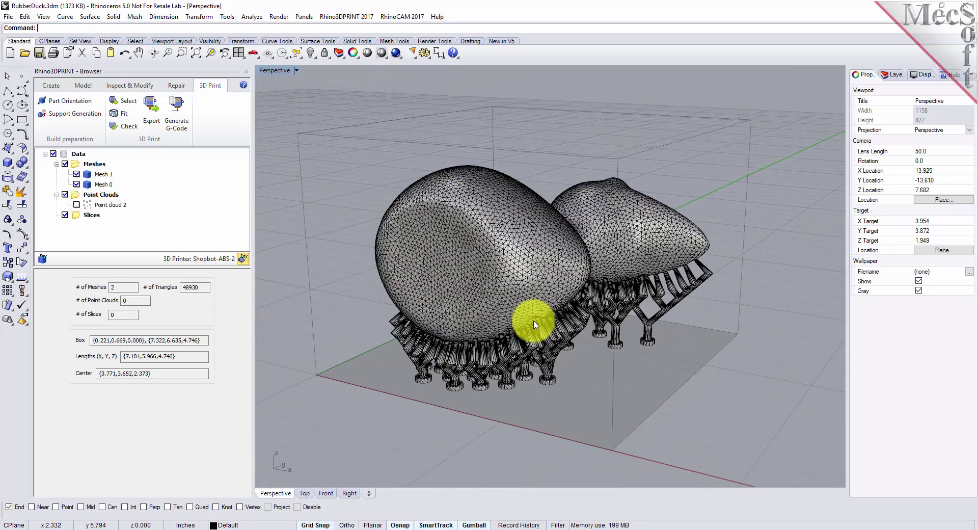
pyautogui.click(196, 53)
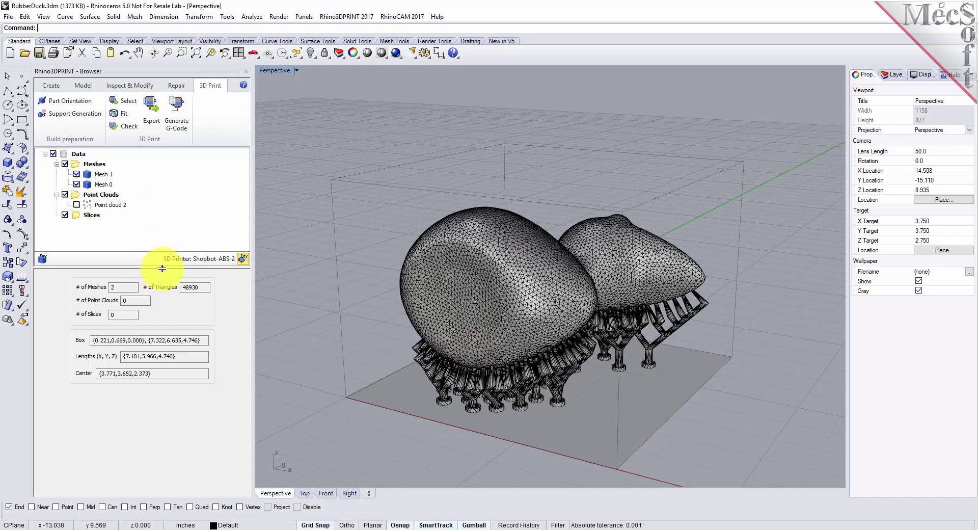
pyautogui.moveTo(162, 268); pyautogui.dragTo(165, 334)
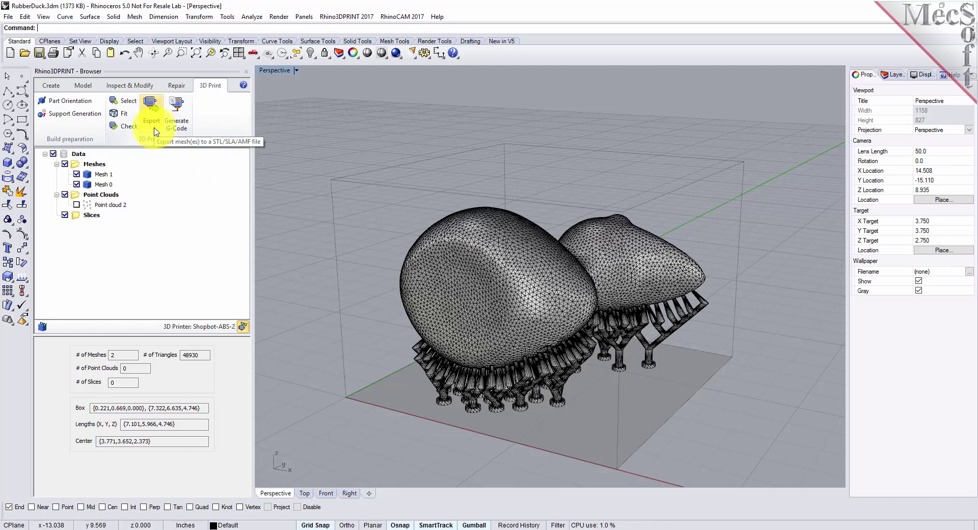
# Export the duck and support meshes together as RubberDuck.stl in binary STL format.
pyautogui.click(156, 130)
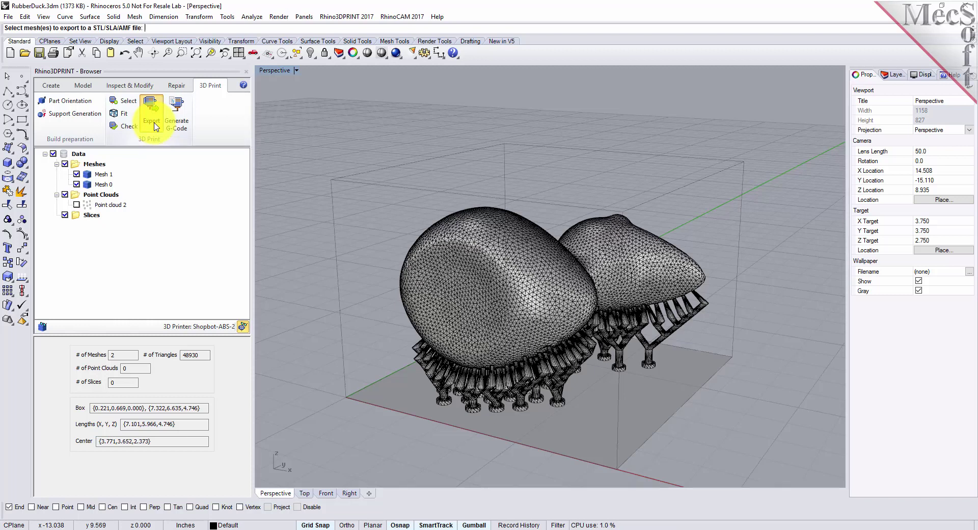
pyautogui.moveTo(312, 191); pyautogui.dragTo(732, 447)
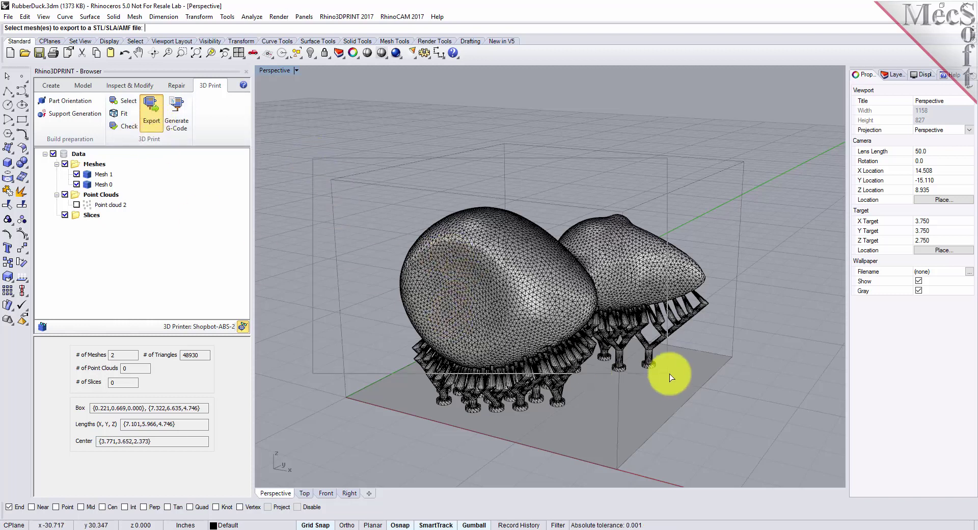
pyautogui.rightClick(340, 251)
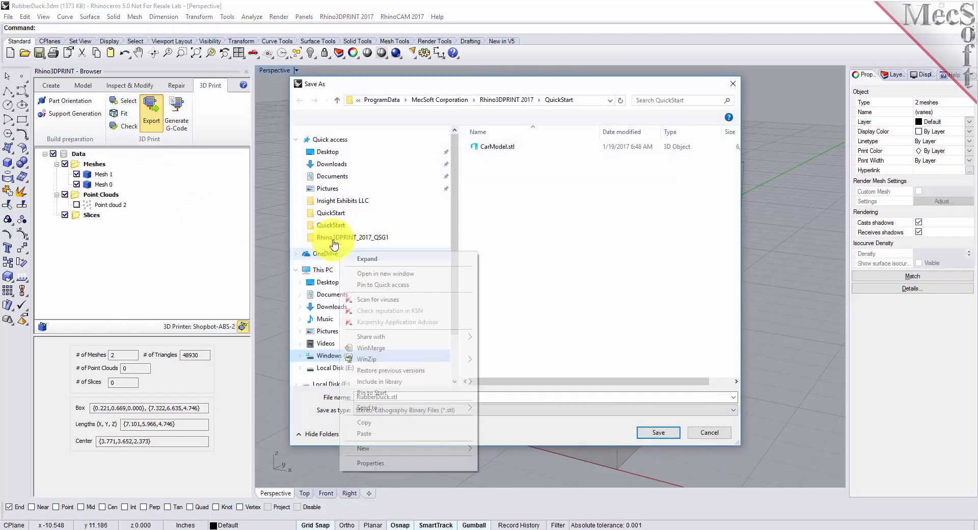
pyautogui.click(478, 84)
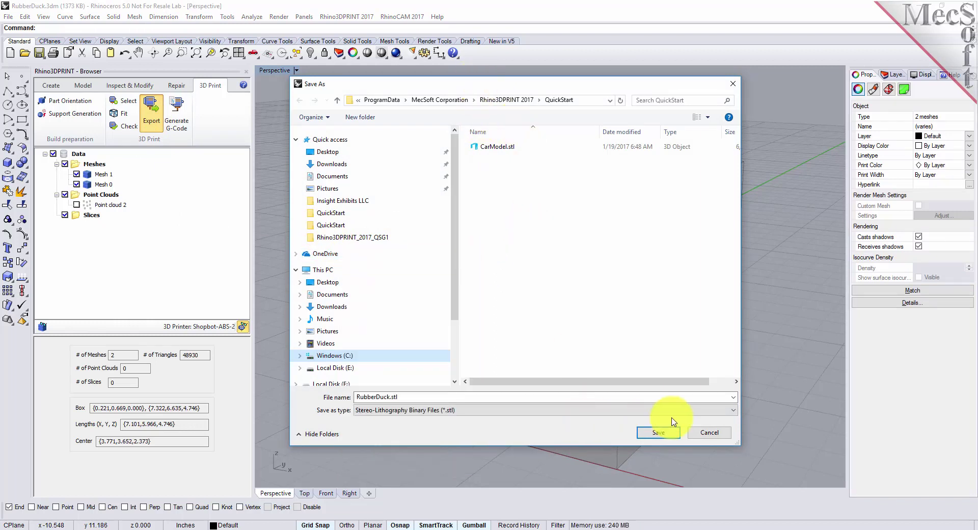
pyautogui.click(383, 411)
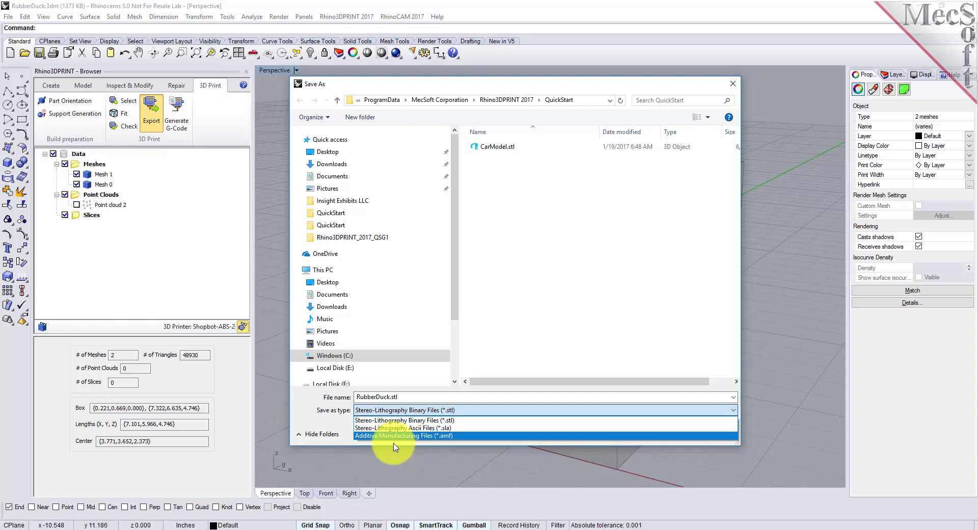
pyautogui.click(443, 419)
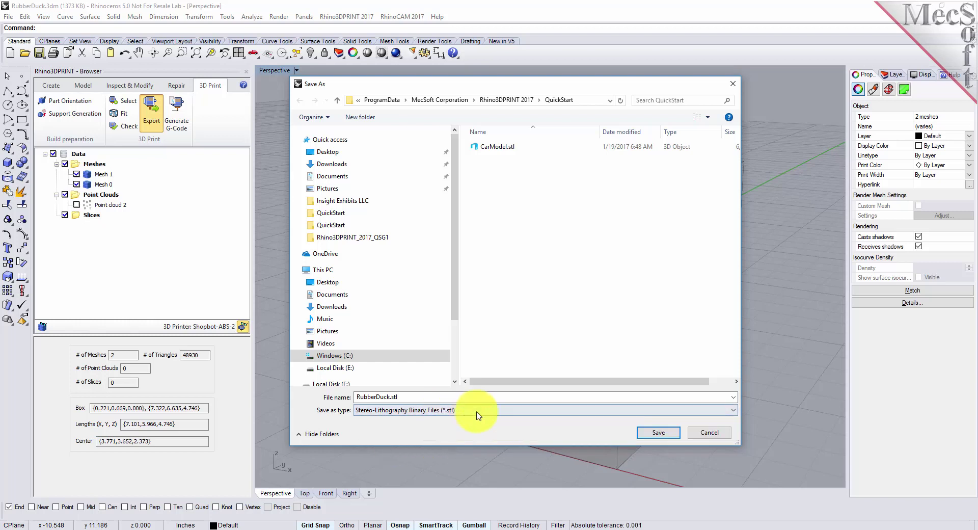